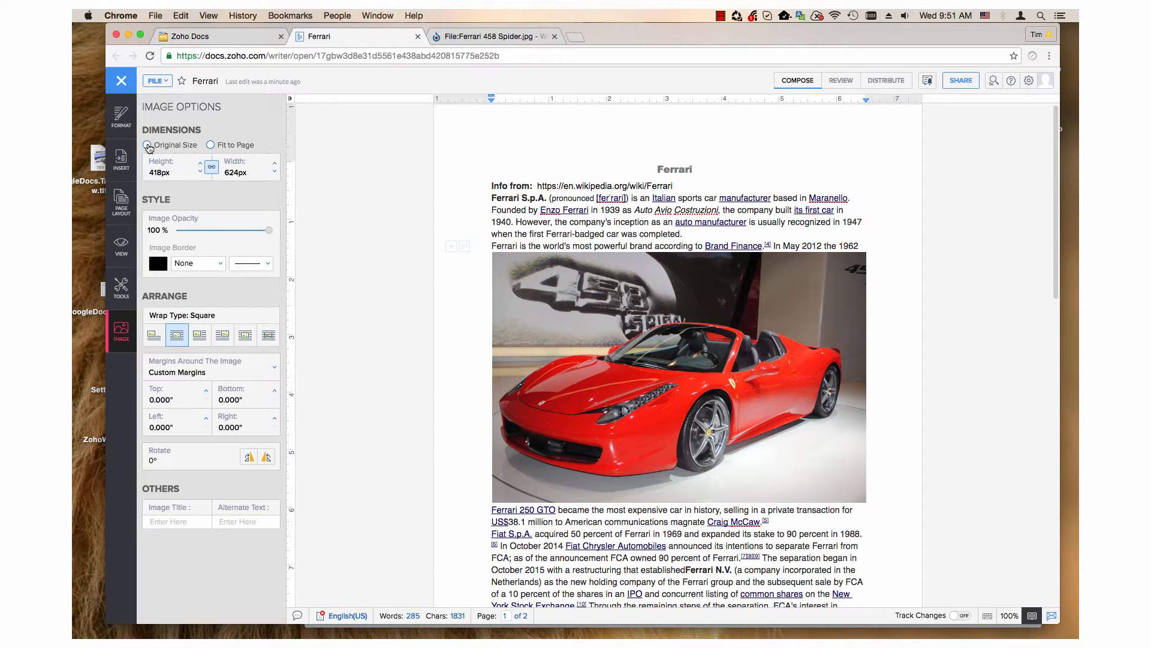
Reset the car image to its original size and compare it with the original file's dimensions on the Wikimedia Commons page.
{"action": "left_click", "coordinate": [147, 145]}
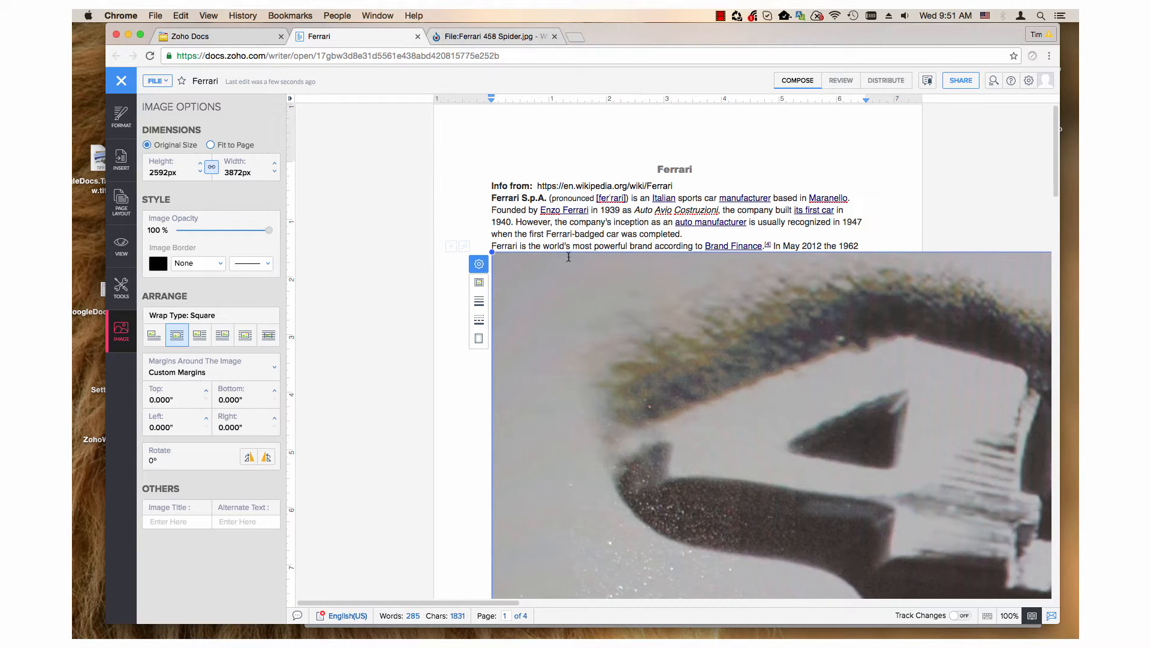
{"action": "left_click", "coordinate": [471, 39]}
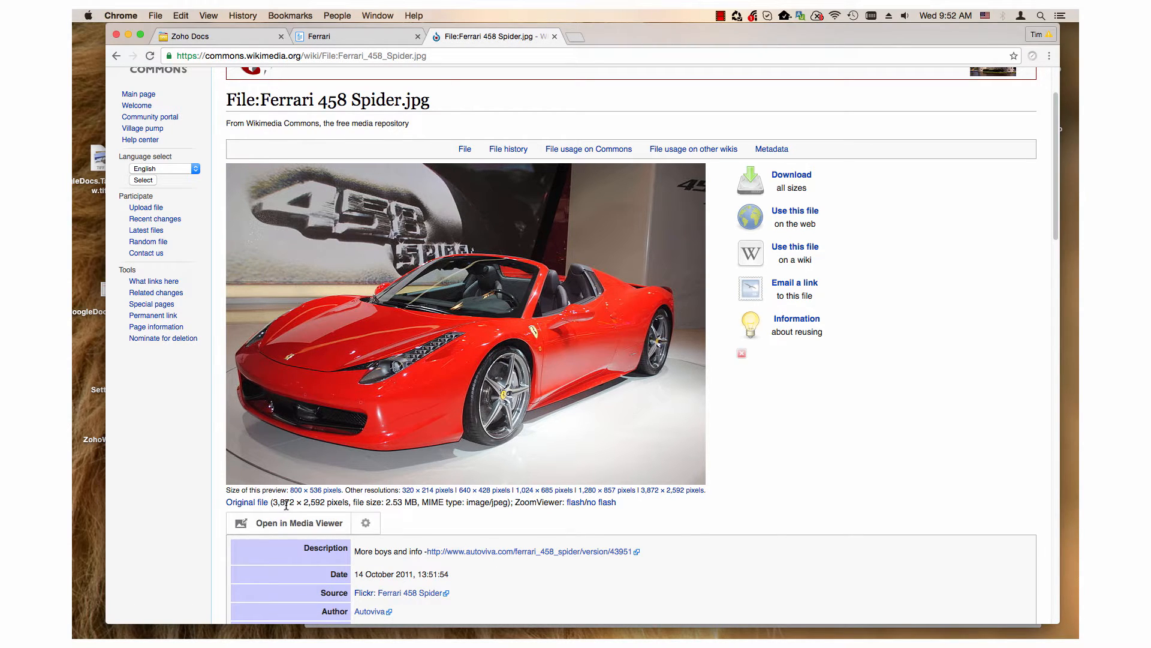
{"action": "left_click", "coordinate": [361, 36]}
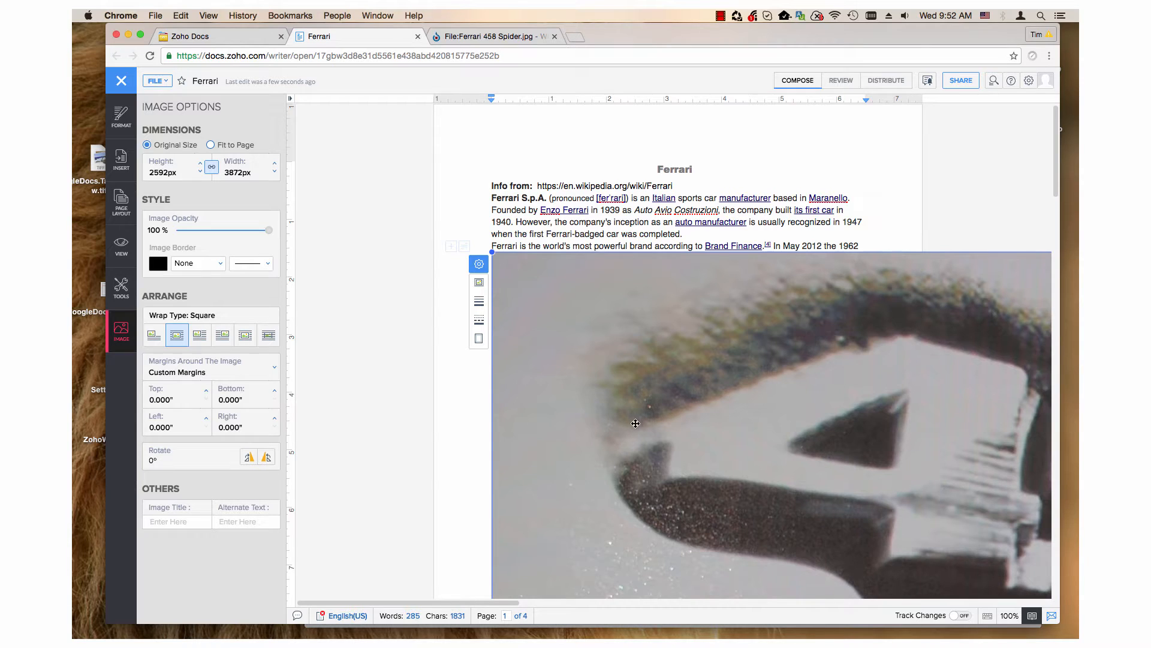
{"action": "scroll", "coordinate": [668, 361], "scroll_direction": "down", "scroll_amount": 2}
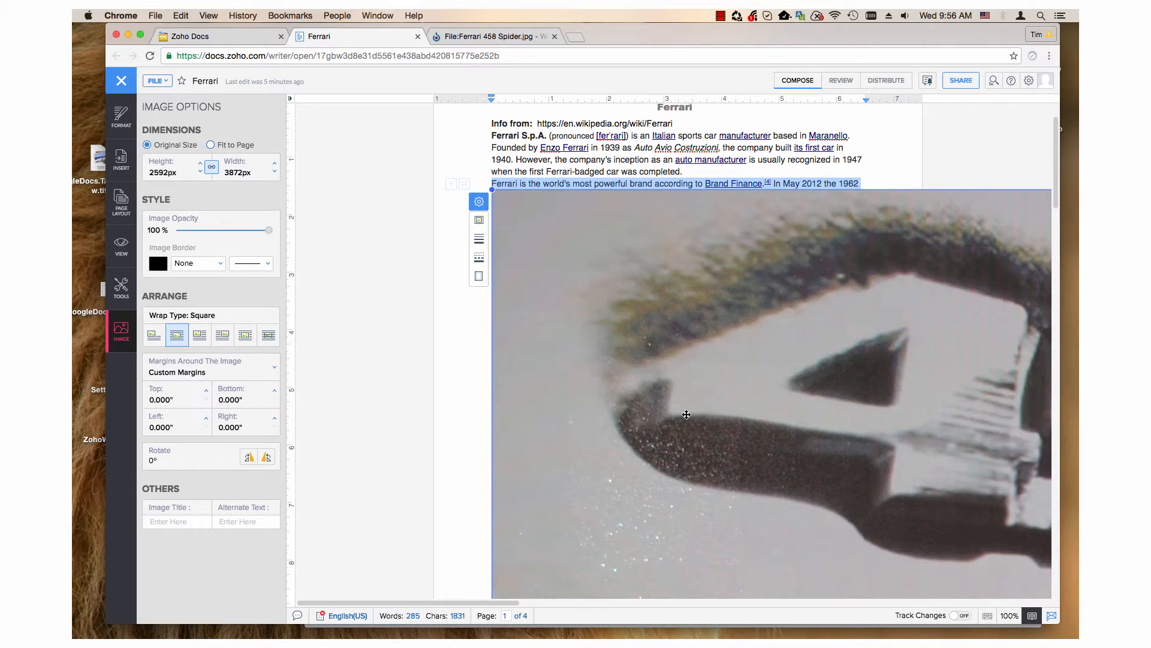
Set the car image's height to 400 px with the height and width proportions linked.
{"action": "left_click", "coordinate": [156, 173]}
{"action": "double_click", "coordinate": [166, 174]}
{"action": "type", "text": "400"}
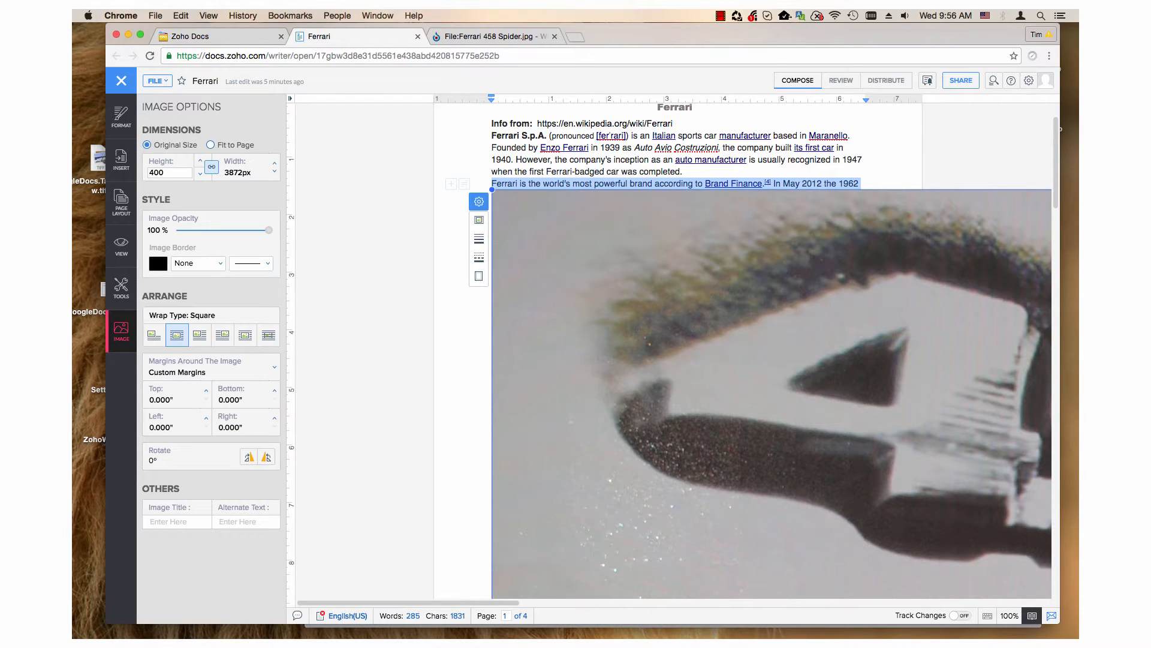
{"action": "left_click", "coordinate": [212, 170]}
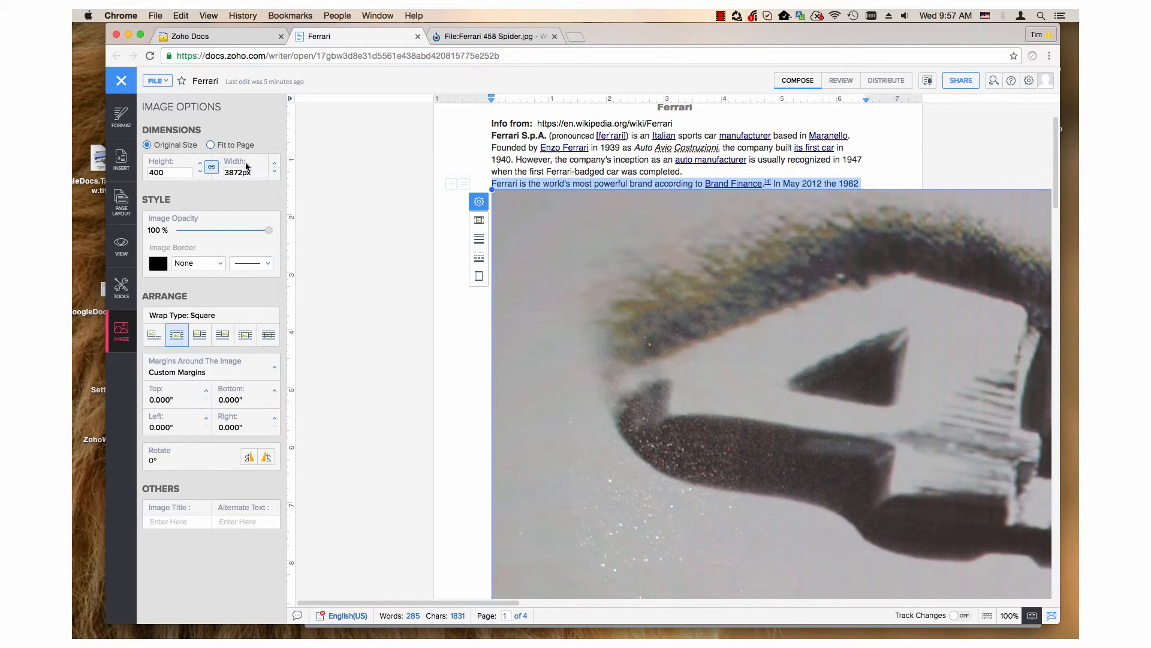
{"action": "left_click", "coordinate": [170, 172]}
{"action": "key", "text": "Return"}
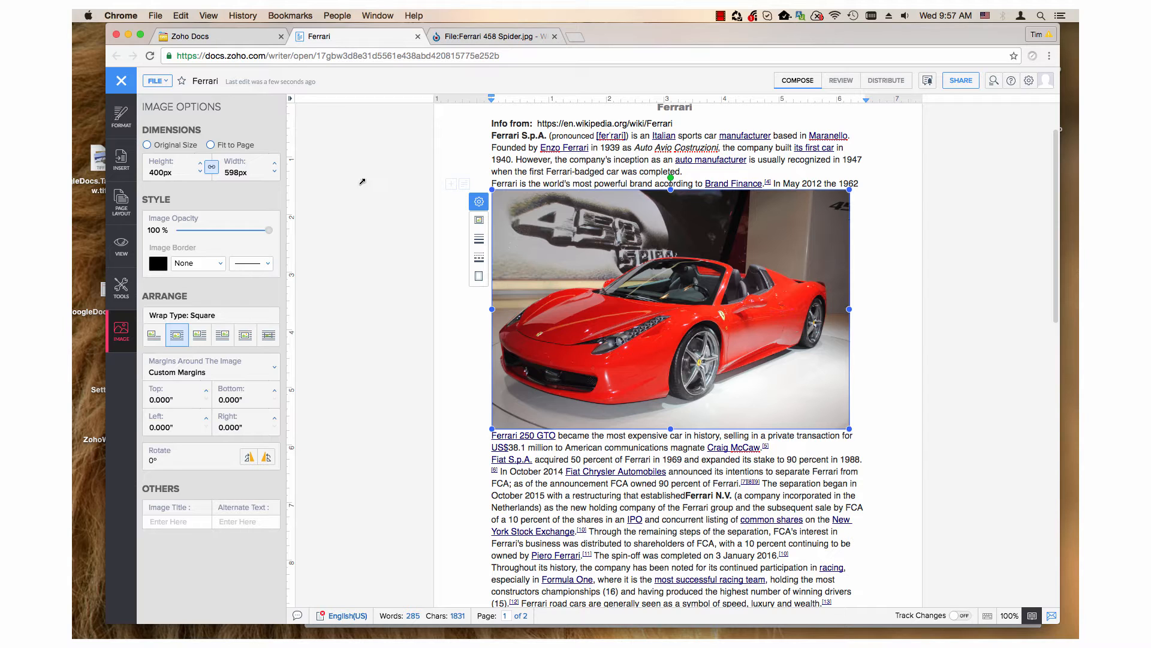
Step the linked image height down to 397 px and back to 400 px, and nudge the width down and back to 598 px.
{"action": "left_click", "coordinate": [160, 176]}
{"action": "left_click", "coordinate": [236, 174]}
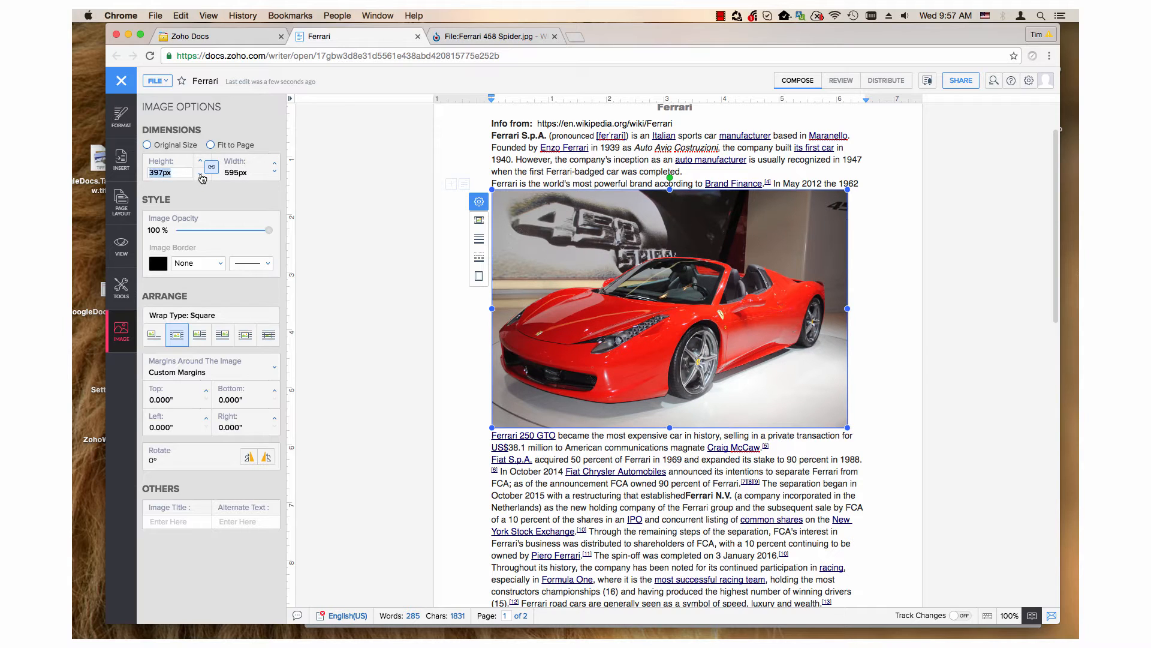
{"action": "left_click", "coordinate": [200, 161]}
{"action": "left_click", "coordinate": [200, 161]}
{"action": "left_click", "coordinate": [200, 161]}
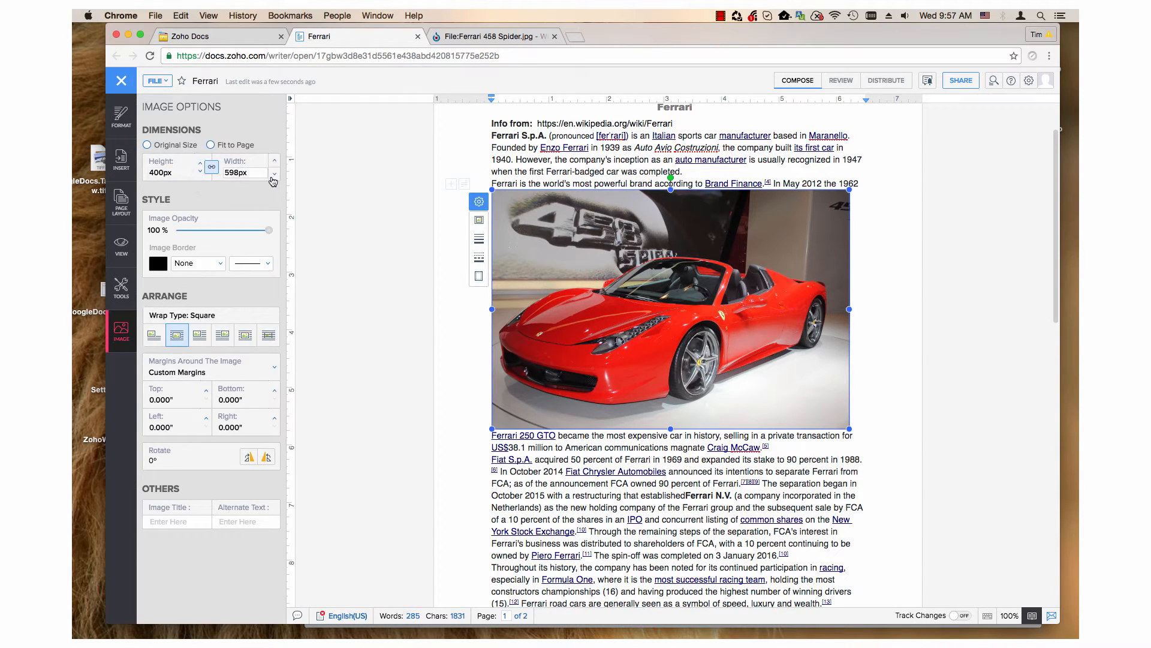
{"action": "left_click", "coordinate": [274, 173]}
{"action": "left_click", "coordinate": [275, 161]}
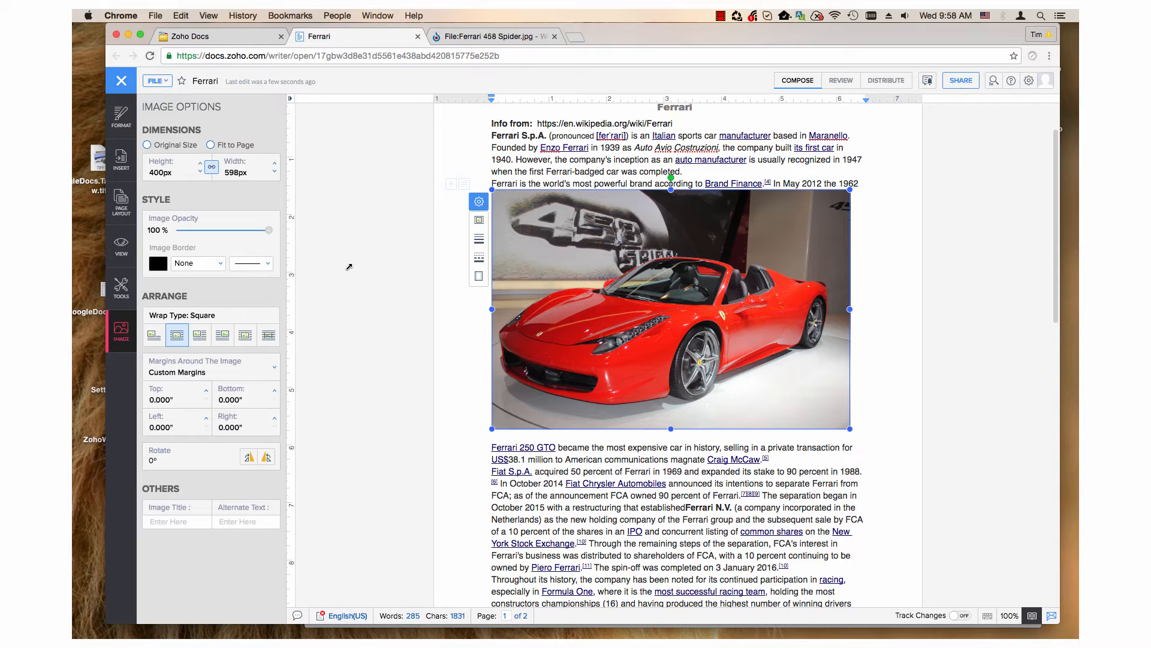
Unlink the image's height and width and increase only the height to 427 px in one-pixel increments.
{"action": "left_click", "coordinate": [213, 170]}
{"action": "left_click", "coordinate": [199, 165]}
{"action": "left_click", "coordinate": [199, 165]}
{"action": "left_click", "coordinate": [199, 164]}
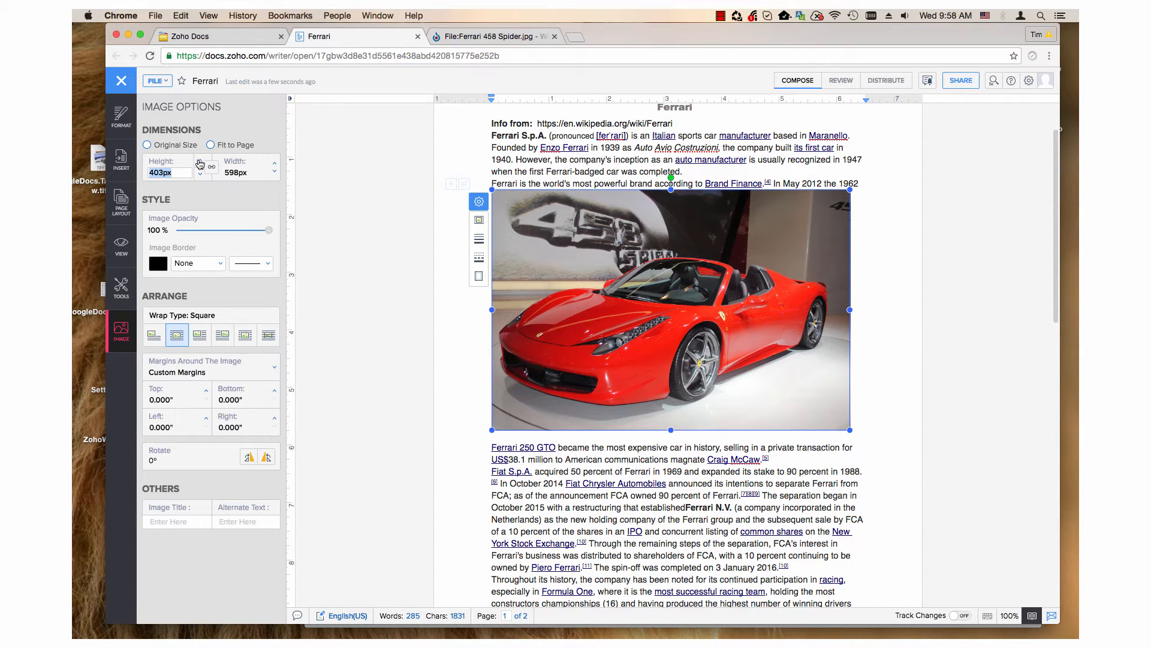
{"action": "left_click", "coordinate": [199, 165]}
{"action": "left_click", "coordinate": [200, 164]}
{"action": "left_click", "coordinate": [199, 165]}
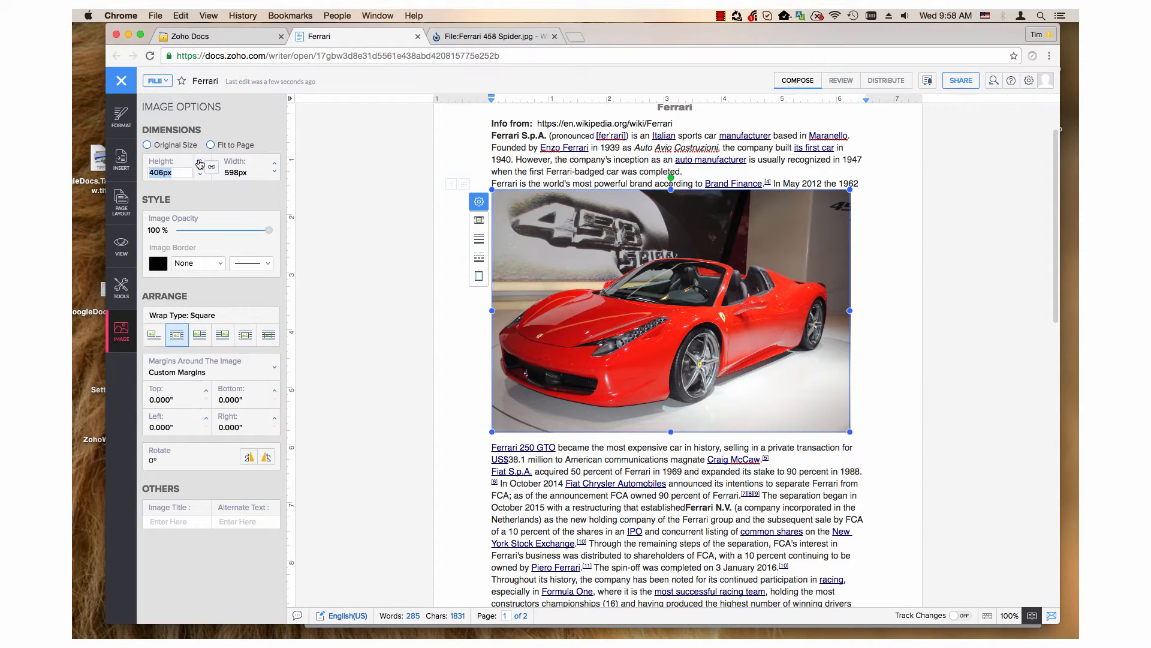
{"action": "left_click", "coordinate": [199, 164]}
{"action": "left_click", "coordinate": [199, 165]}
{"action": "left_click", "coordinate": [199, 164]}
{"action": "left_click", "coordinate": [199, 165]}
{"action": "left_click", "coordinate": [199, 164]}
{"action": "left_click", "coordinate": [199, 164]}
{"action": "left_click", "coordinate": [199, 165]}
{"action": "left_click", "coordinate": [200, 164]}
{"action": "left_click", "coordinate": [199, 164]}
{"action": "left_click", "coordinate": [200, 164]}
{"action": "left_click", "coordinate": [199, 164]}
{"action": "left_click", "coordinate": [200, 164]}
{"action": "left_click", "coordinate": [199, 165]}
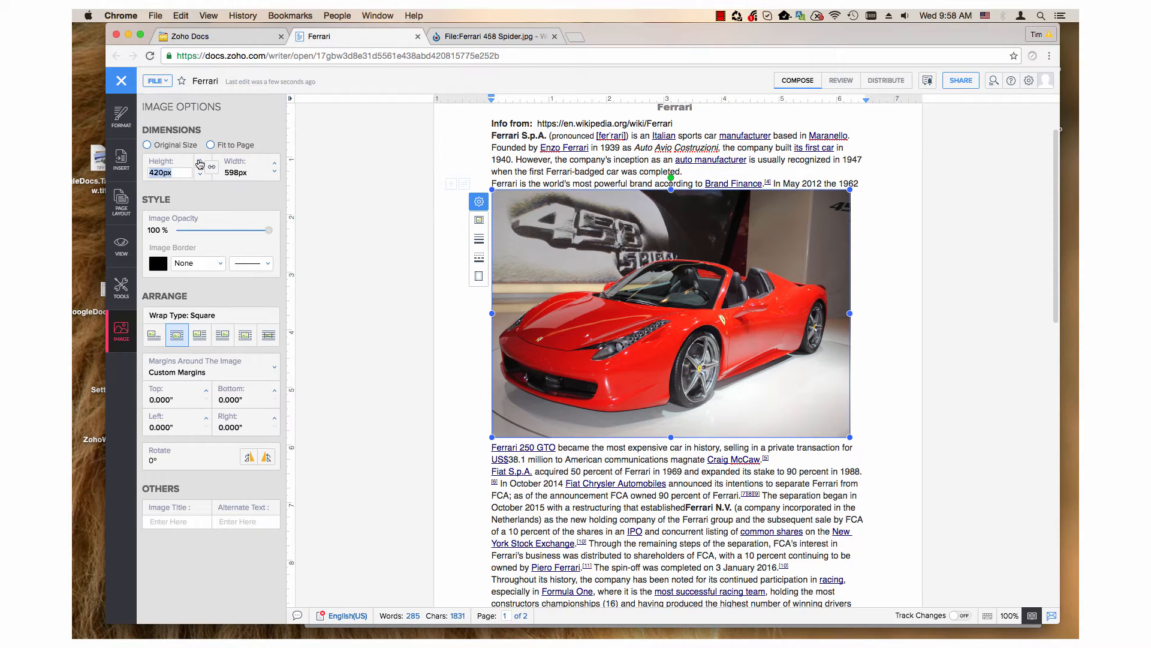
{"action": "left_click", "coordinate": [199, 164]}
{"action": "left_click", "coordinate": [199, 164]}
{"action": "left_click", "coordinate": [200, 164]}
{"action": "left_click", "coordinate": [200, 164]}
{"action": "left_click", "coordinate": [200, 164]}
{"action": "left_click", "coordinate": [199, 164]}
{"action": "left_click", "coordinate": [200, 165]}
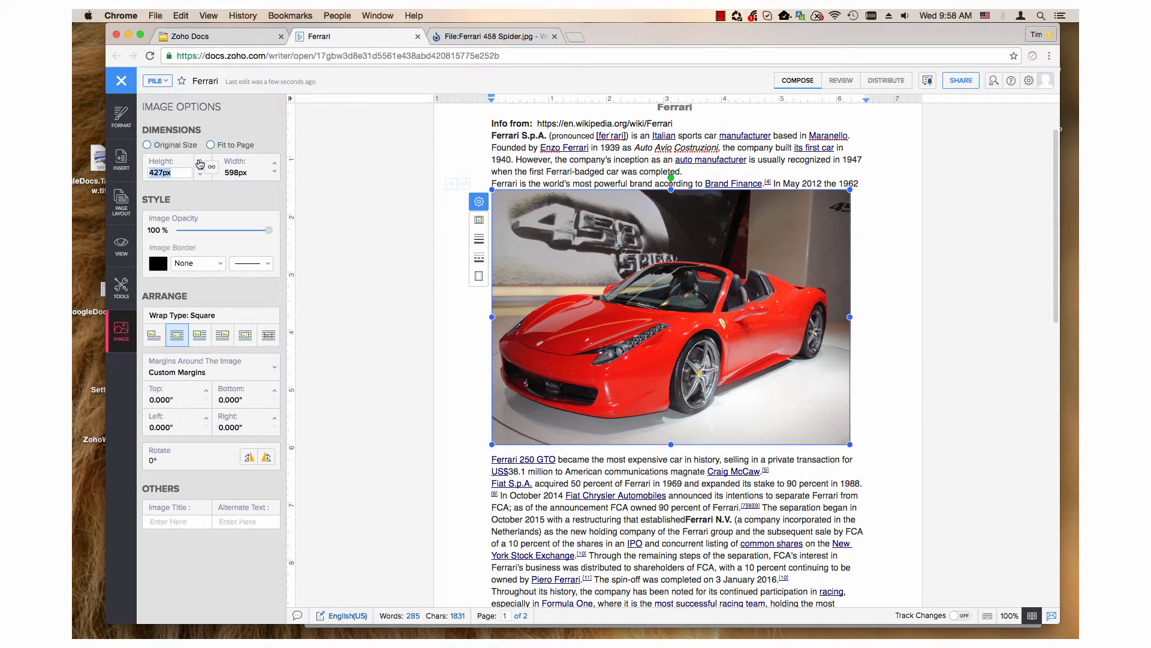
Decrease only the image's width to 580 px in one-pixel increments.
{"action": "left_click", "coordinate": [274, 172]}
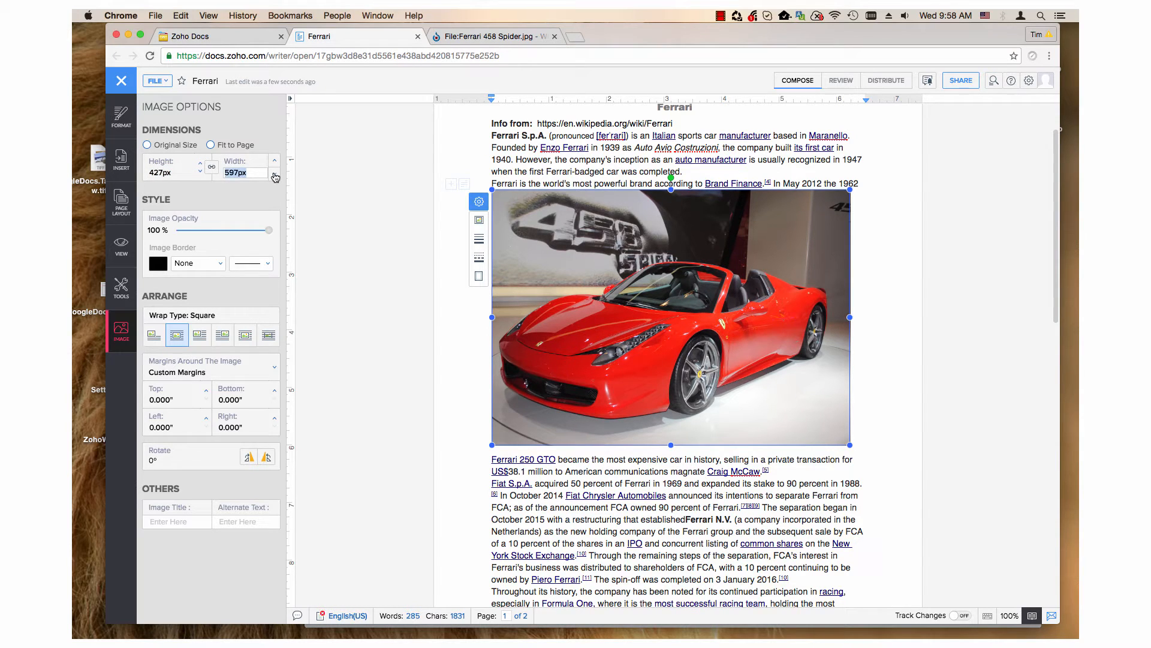
{"action": "left_click", "coordinate": [275, 172]}
{"action": "left_click", "coordinate": [274, 173]}
{"action": "left_click", "coordinate": [275, 174]}
{"action": "left_click", "coordinate": [274, 174]}
{"action": "left_click", "coordinate": [275, 174]}
{"action": "left_click", "coordinate": [274, 174]}
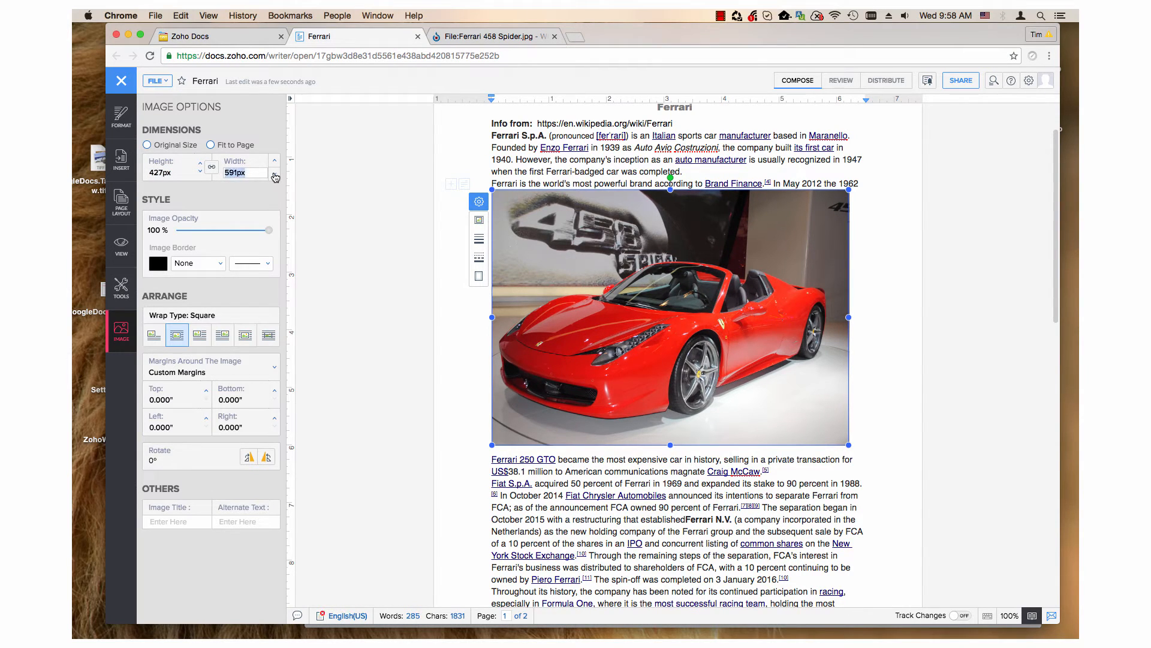
{"action": "left_click", "coordinate": [274, 174]}
{"action": "left_click", "coordinate": [275, 174]}
{"action": "left_click", "coordinate": [274, 174]}
{"action": "left_click", "coordinate": [275, 174]}
{"action": "left_click", "coordinate": [274, 174]}
{"action": "left_click", "coordinate": [274, 174]}
{"action": "left_click", "coordinate": [274, 173]}
{"action": "left_click", "coordinate": [275, 174]}
{"action": "left_click", "coordinate": [275, 174]}
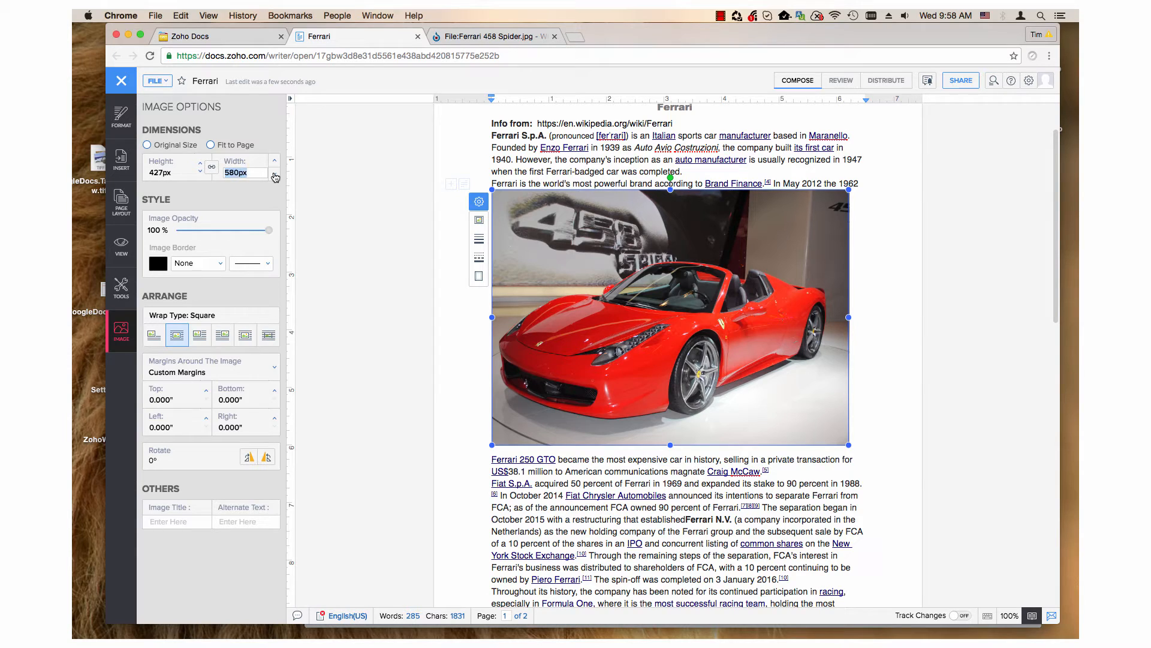
Link the image's height and width again and increase the height to 429 px.
{"action": "left_click", "coordinate": [212, 168]}
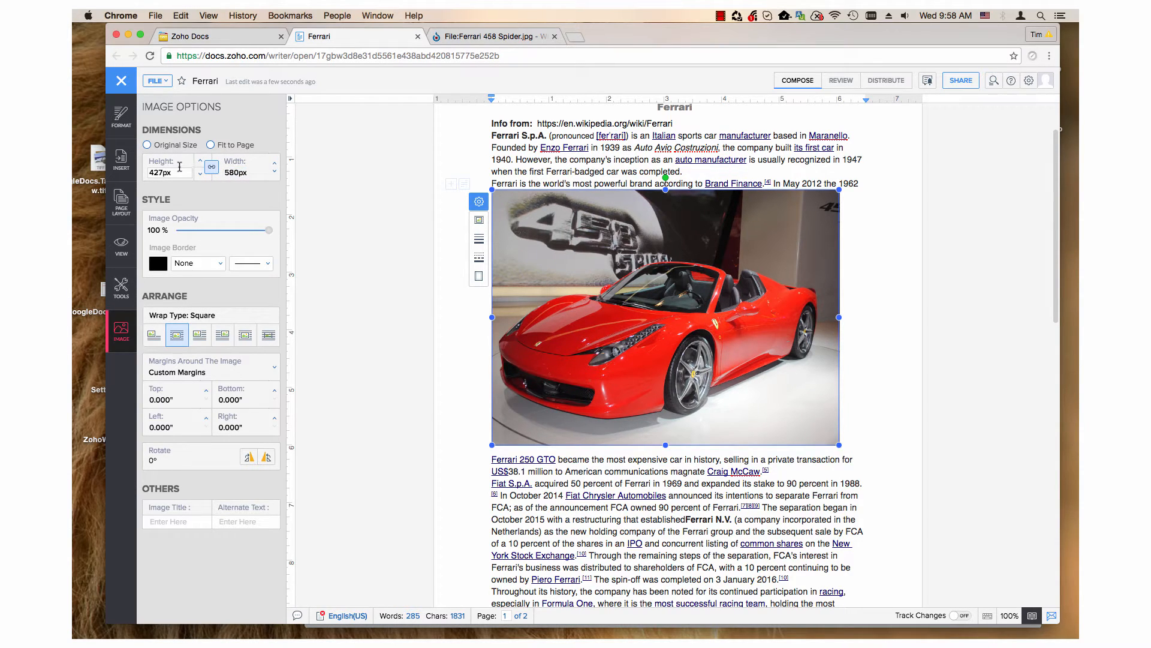
{"action": "left_click", "coordinate": [200, 163]}
{"action": "left_click", "coordinate": [201, 162]}
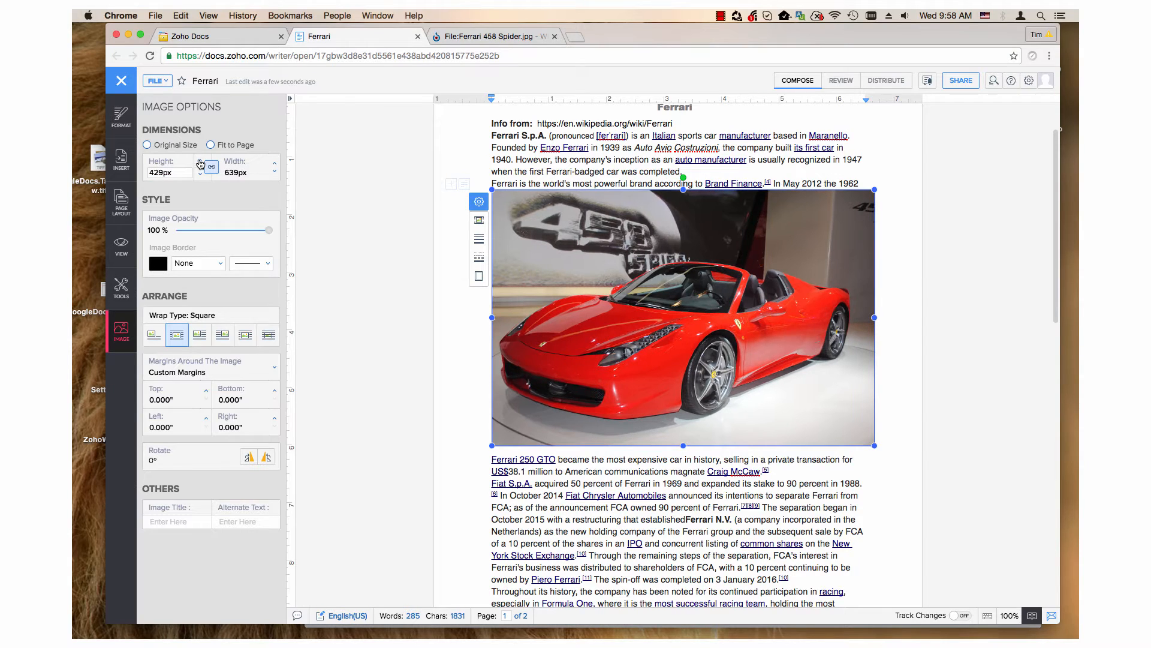
{"action": "left_click", "coordinate": [200, 162]}
{"action": "key", "text": "Return"}
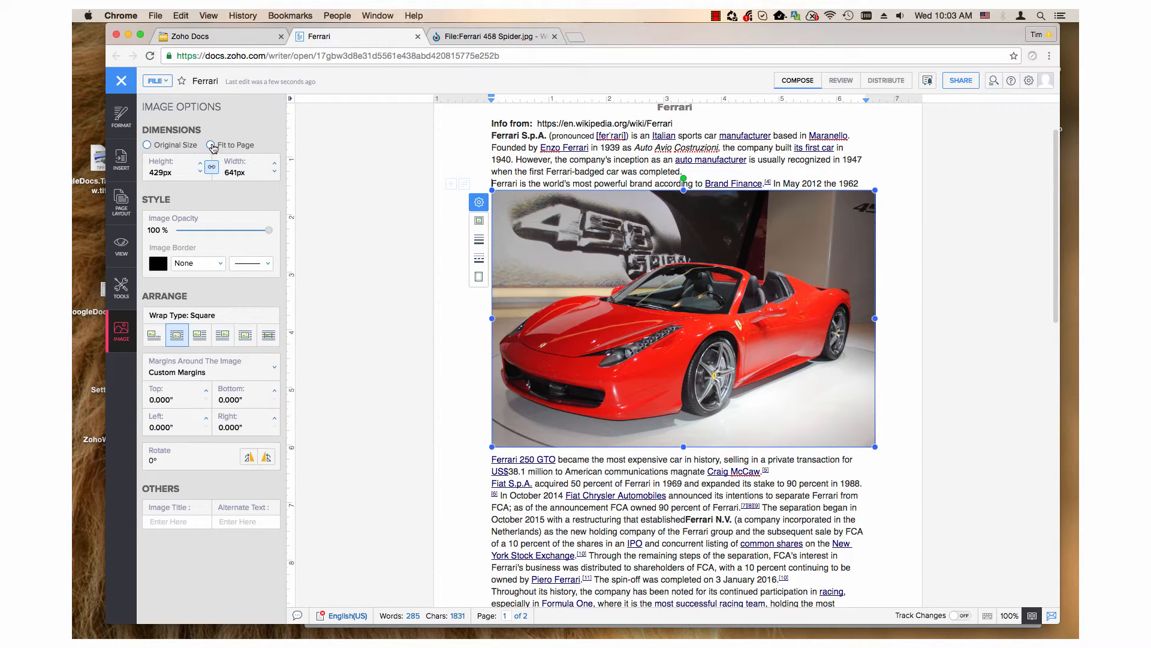
Size the car image to fit the page.
{"action": "left_click", "coordinate": [209, 146]}
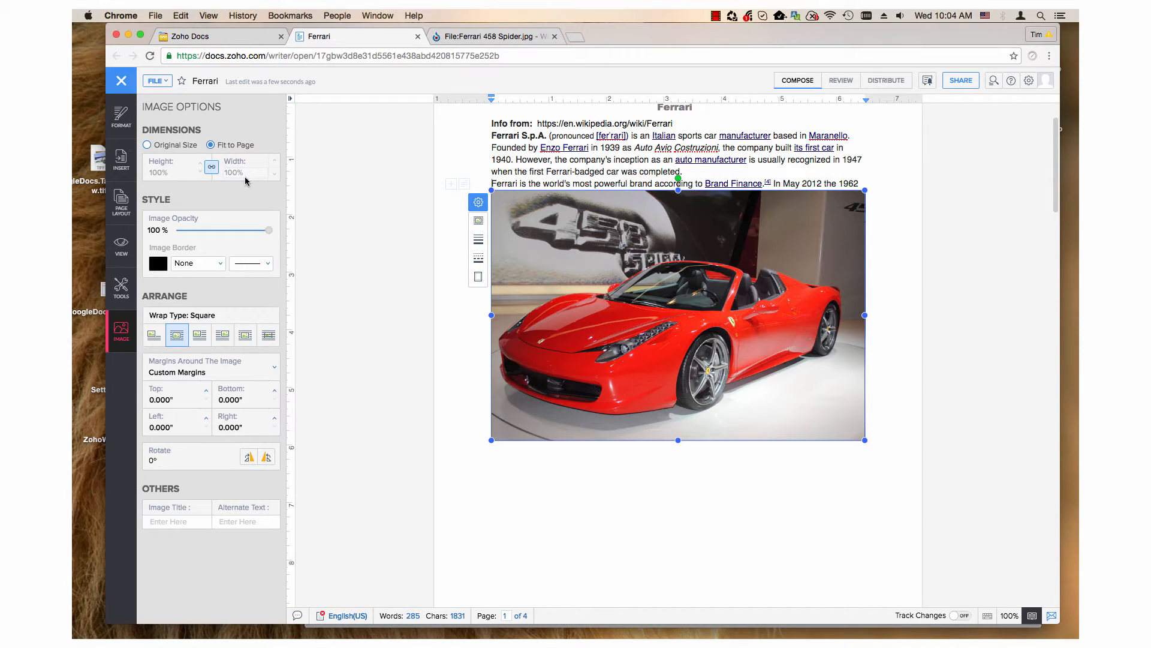
{"action": "left_click", "coordinate": [214, 170]}
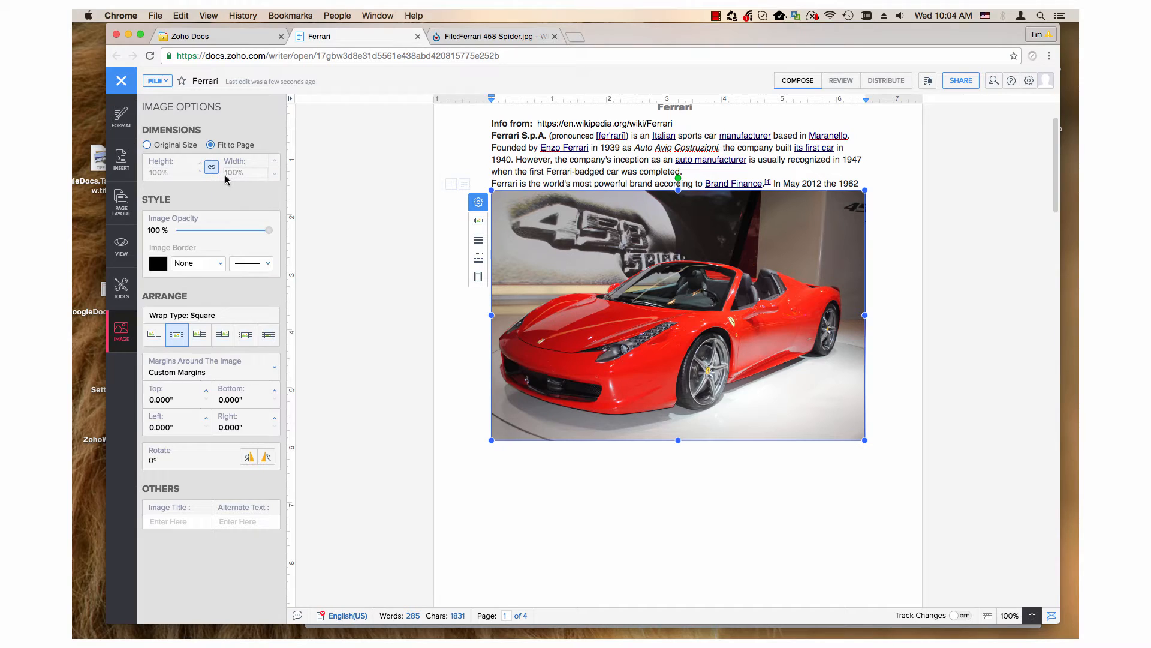